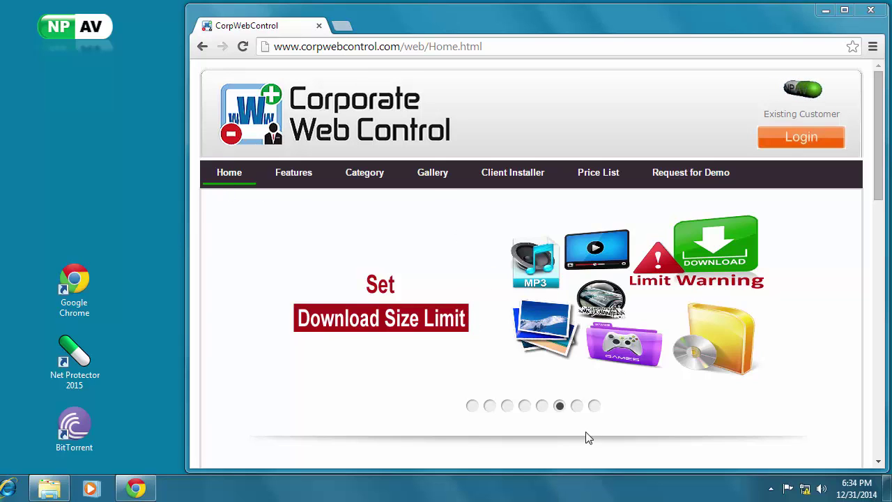
click(578, 406)
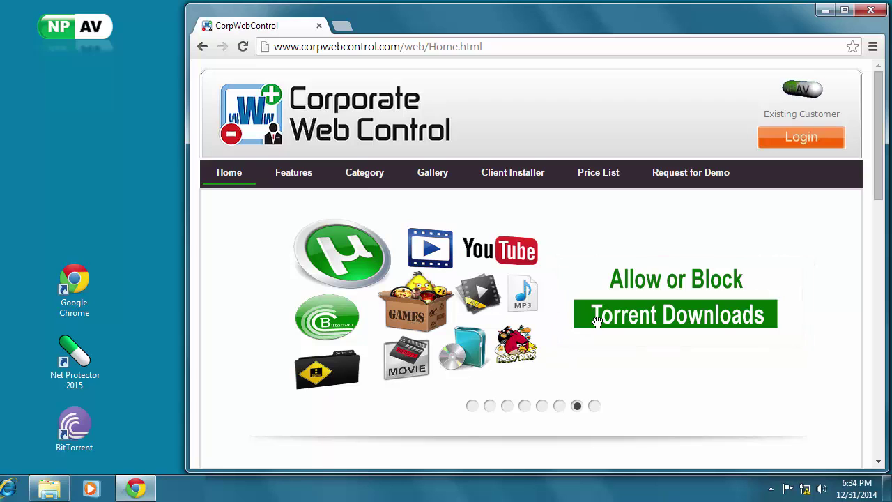
scroll(598, 321, down, 1)
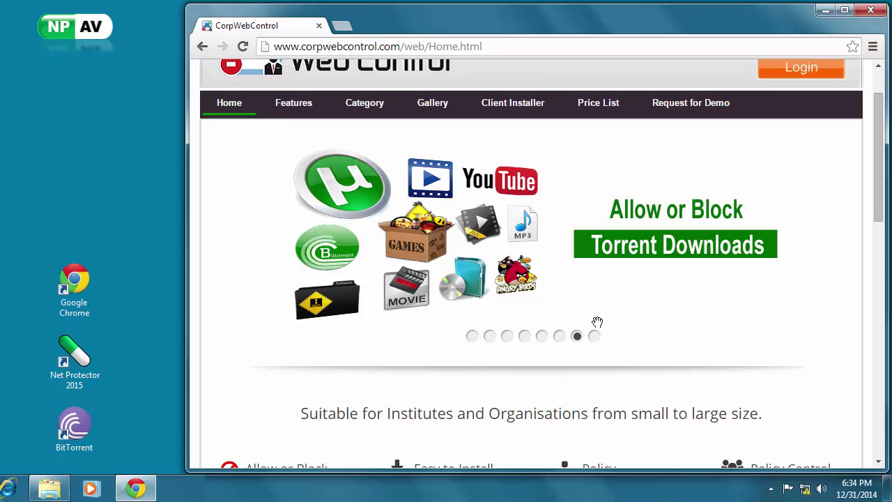
scroll(598, 321, down, 1)
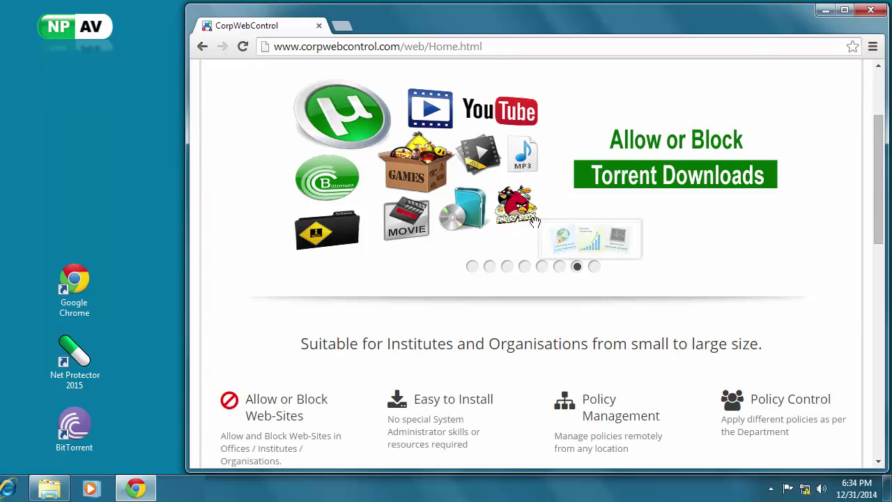
scroll(534, 223, down, 1)
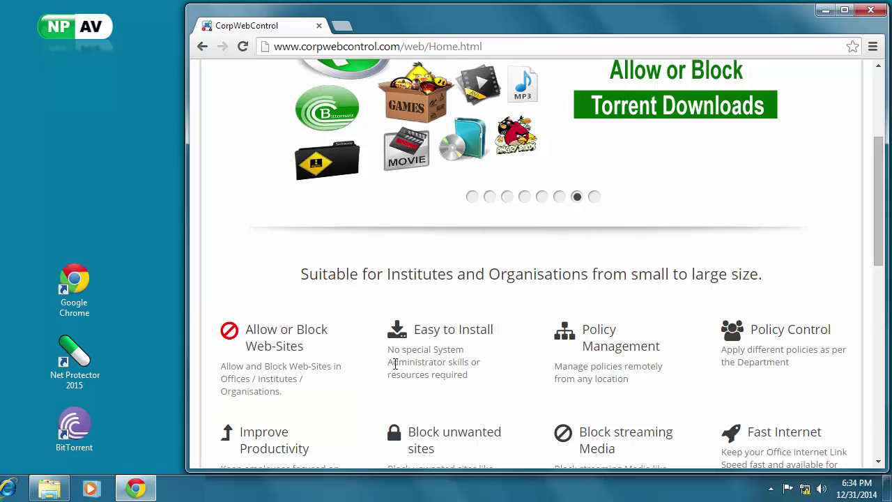
scroll(772, 375, down, 1)
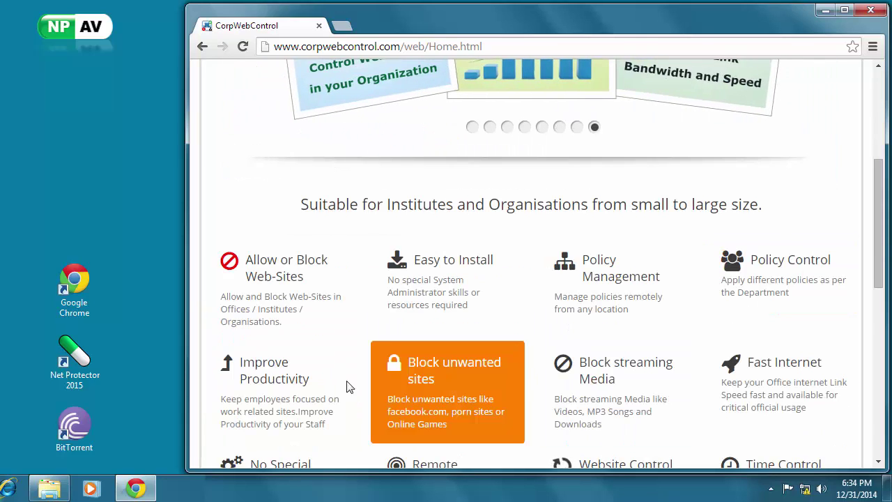
scroll(410, 383, down, 1)
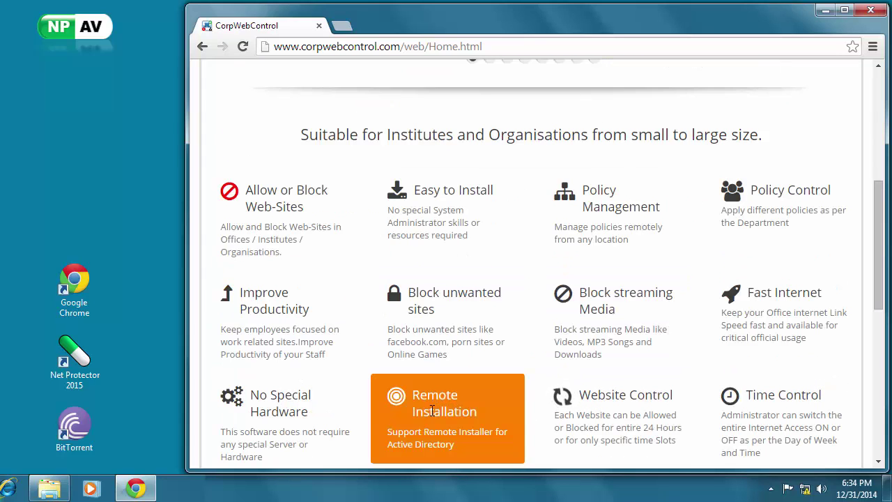
scroll(304, 417, down, 1)
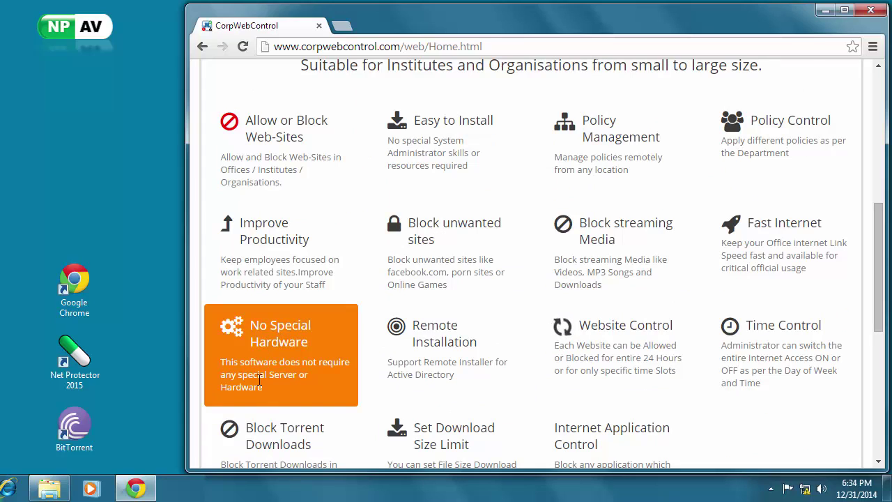
scroll(300, 411, down, 1)
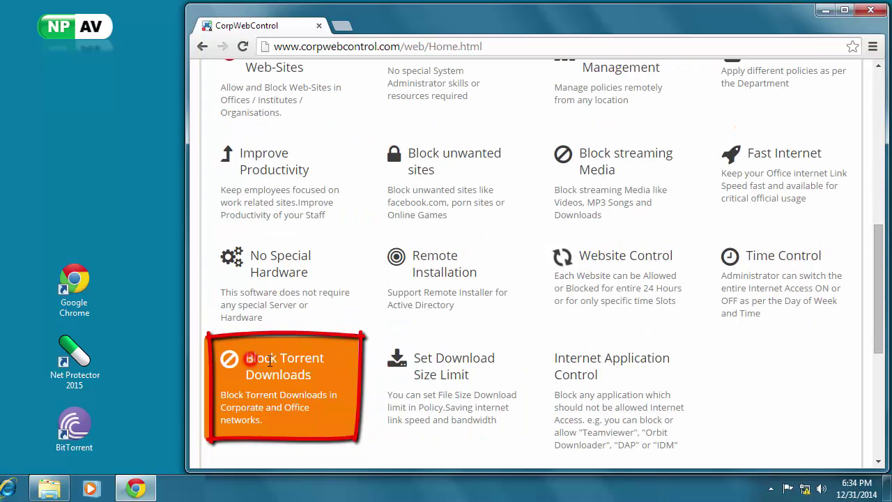
drag(270, 360, 311, 371)
click(309, 374)
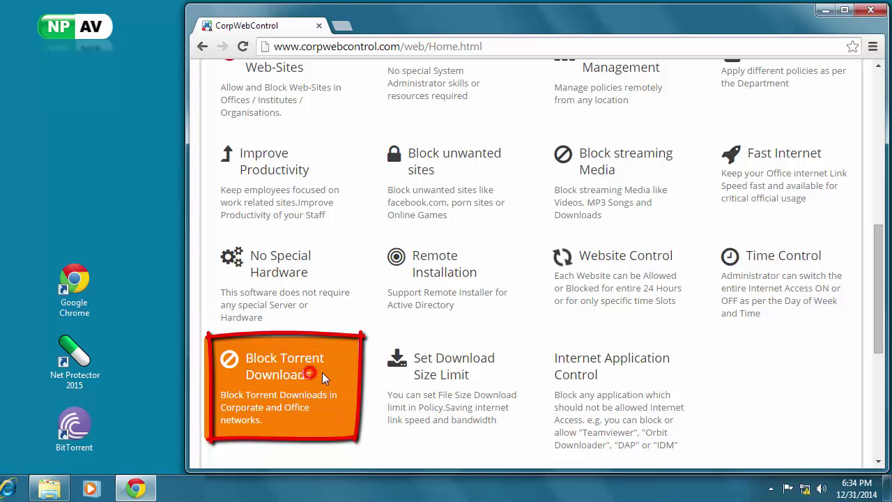
drag(246, 361, 311, 374)
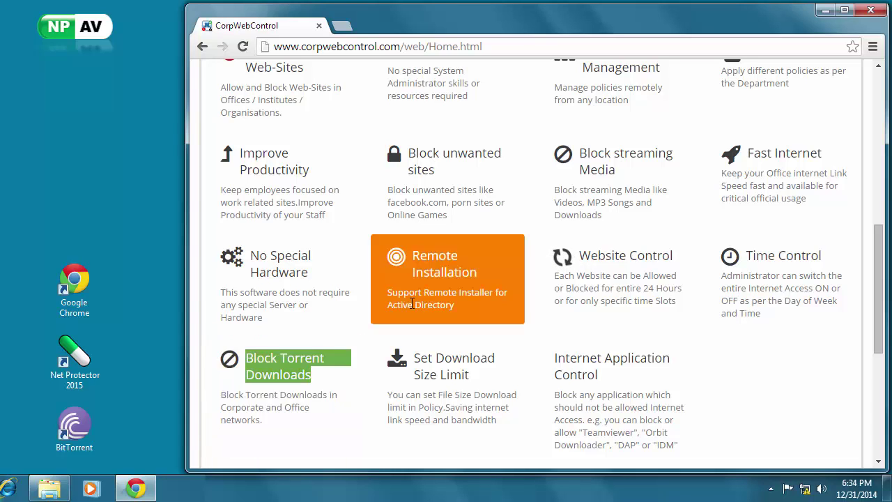
scroll(446, 279, up, 6)
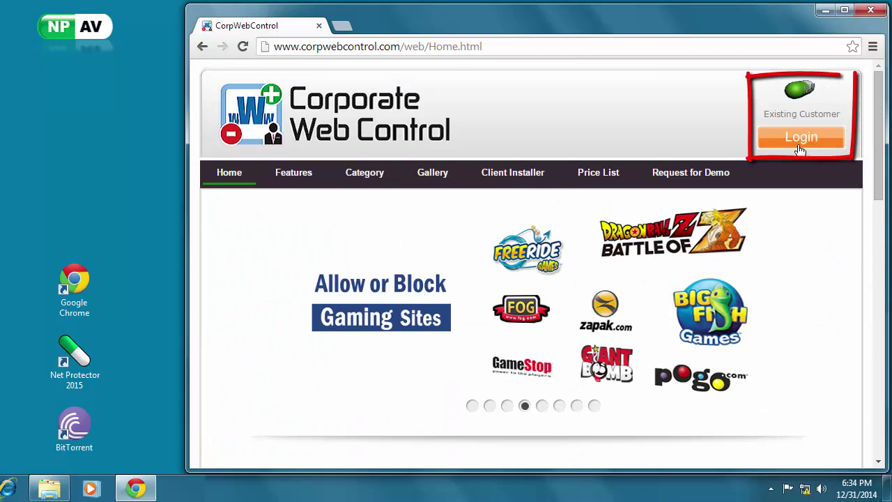
Log in to Corporate Web Control with the account key number and password to reach the 10-PC Device List.
click(801, 140)
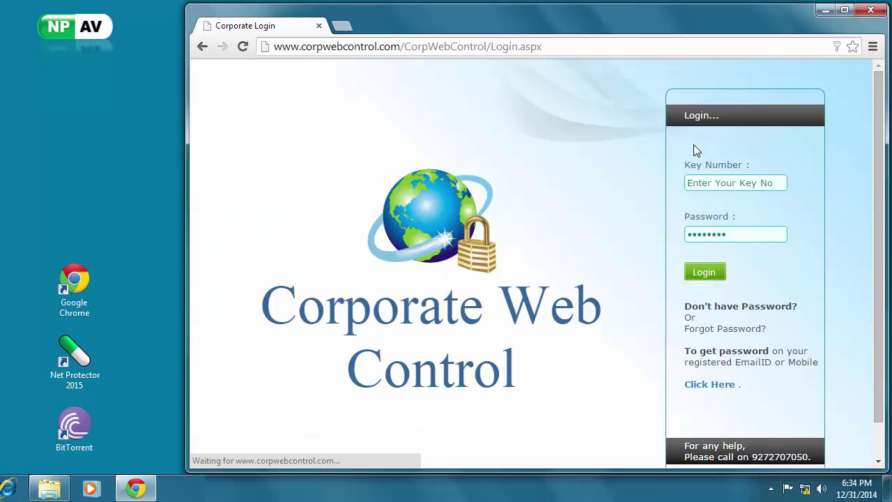
click(724, 185)
text(w-1234567890)
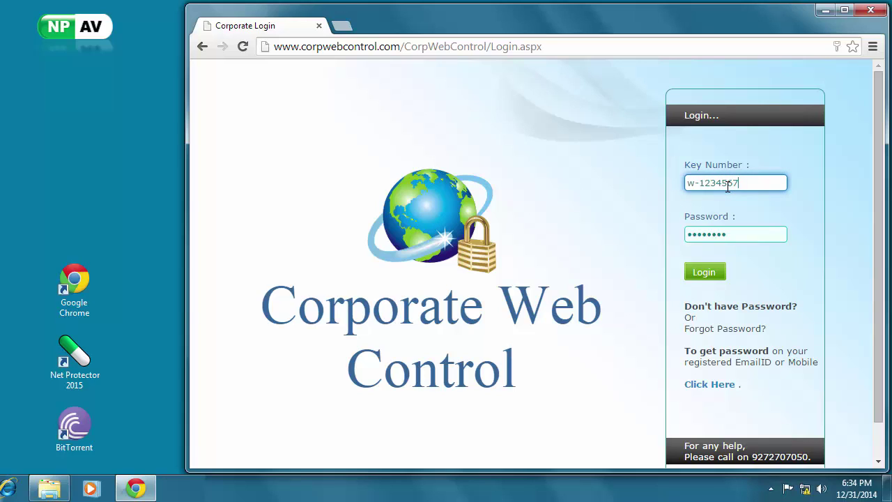
click(712, 241)
text(•••••)
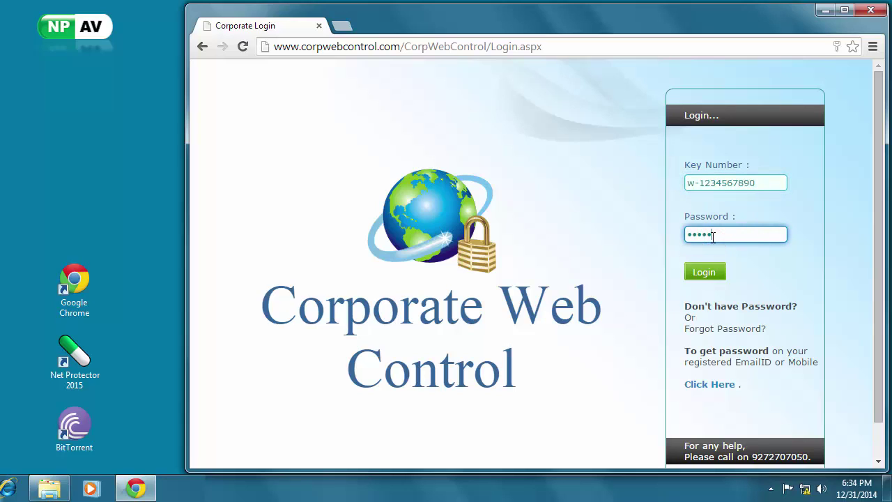
text(•)
click(718, 272)
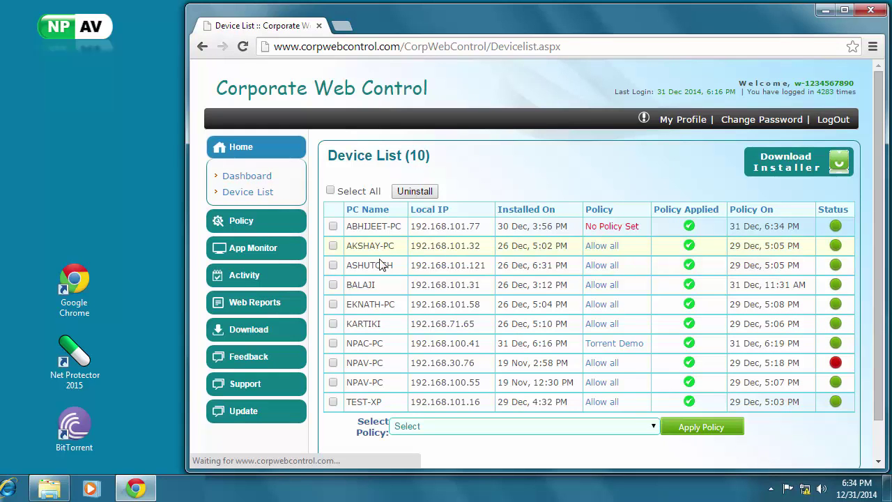
Open the Torrent Demo policy of NPAC-PC (192.168.100.41) for editing.
mouse_move(364, 340)
mouse_down()
mouse_move(463, 342)
mouse_move(365, 344)
mouse_up()
click(470, 342)
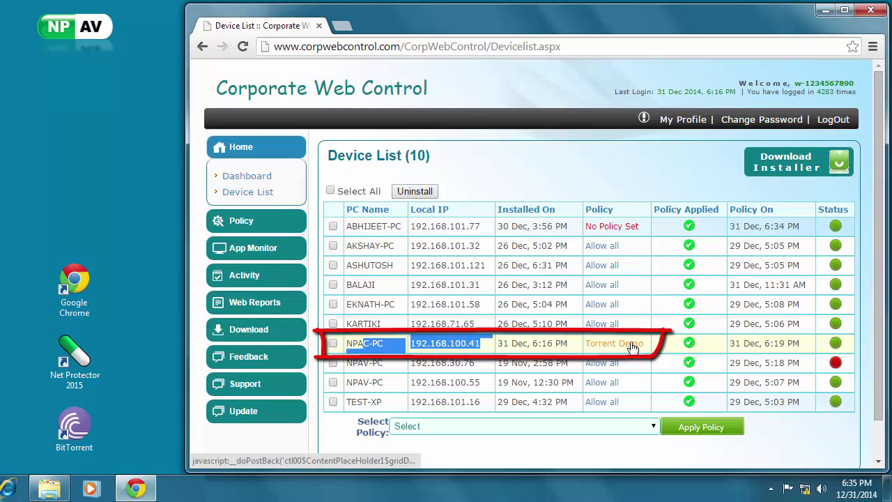
click(620, 343)
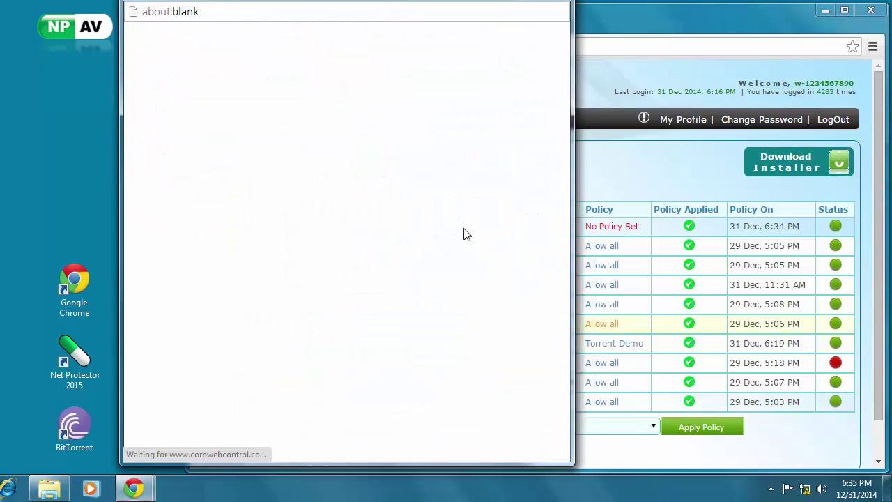
drag(313, 1, 472, 10)
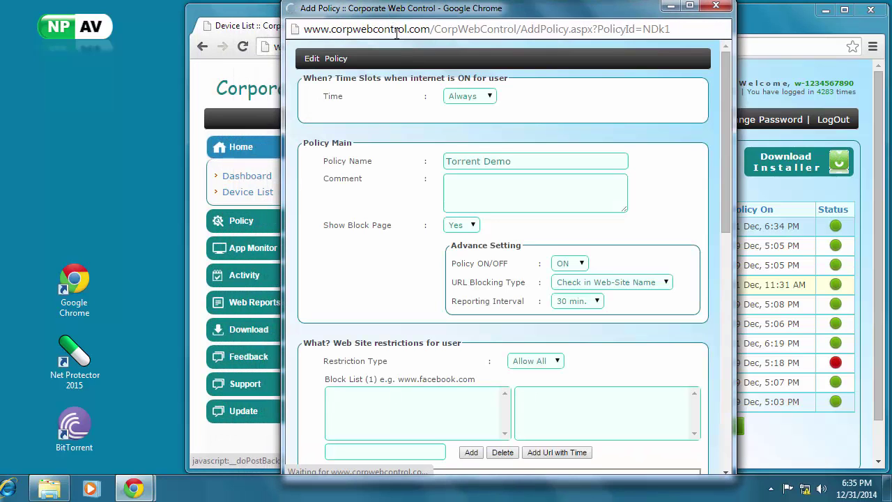
Tick the Torrents category under Category Control in the Torrent Demo policy.
scroll(500, 168, down, 1)
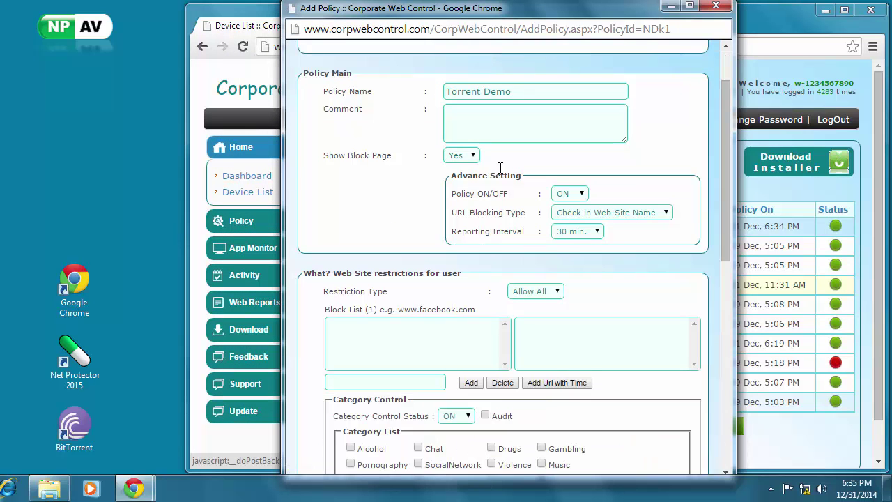
triple_click(516, 91)
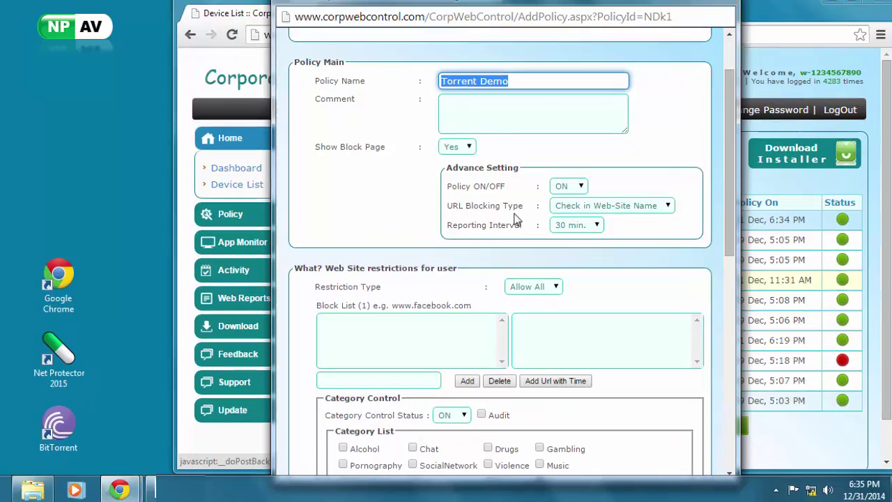
scroll(513, 219, down, 2)
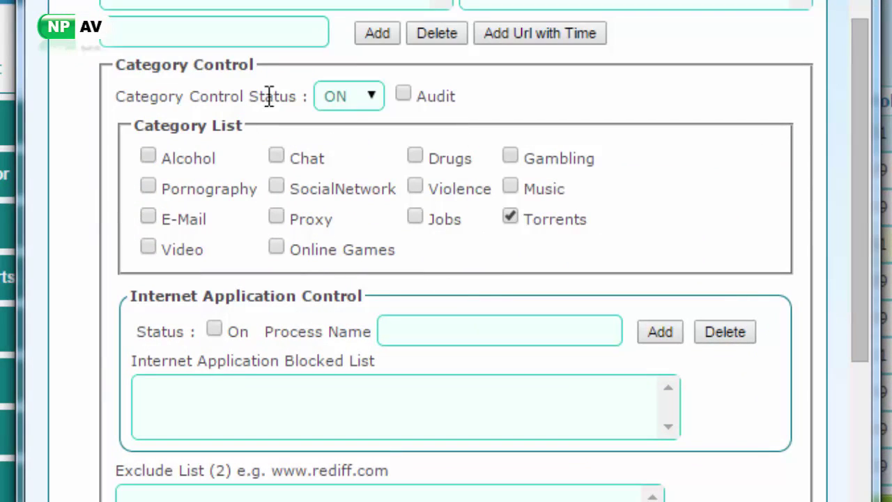
triple_click(305, 95)
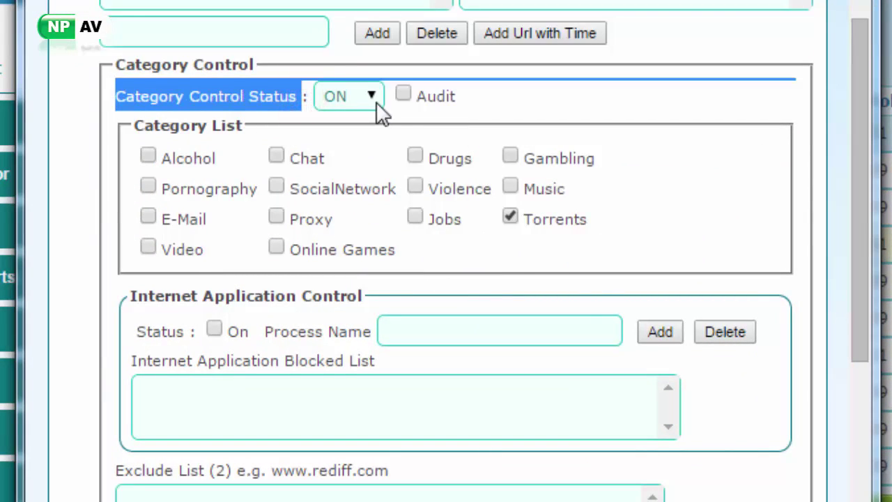
click(510, 216)
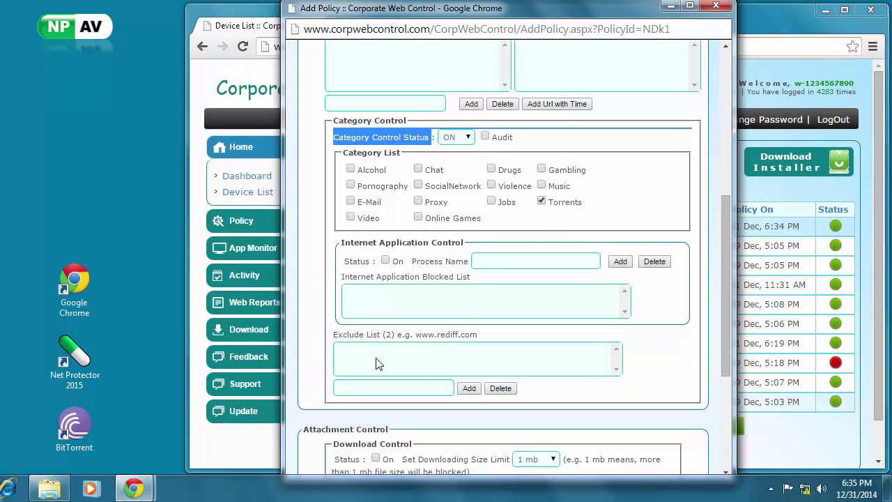
click(69, 425)
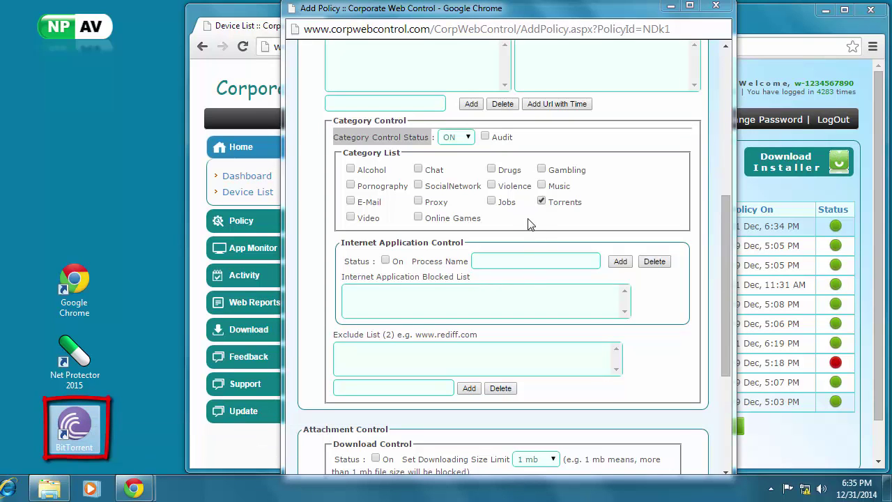
Submit the edited policy with Update Policy.
click(585, 26)
scroll(655, 278, down, 3)
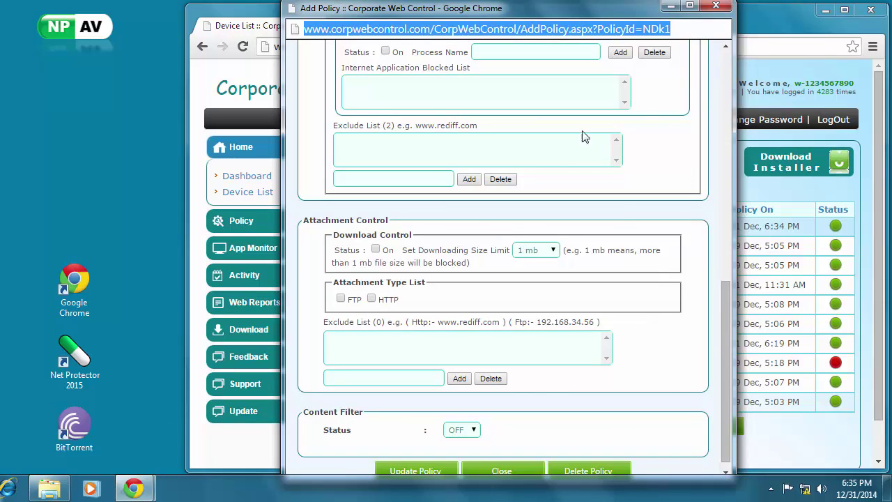
scroll(578, 143, up, 1)
scroll(561, 139, down, 2)
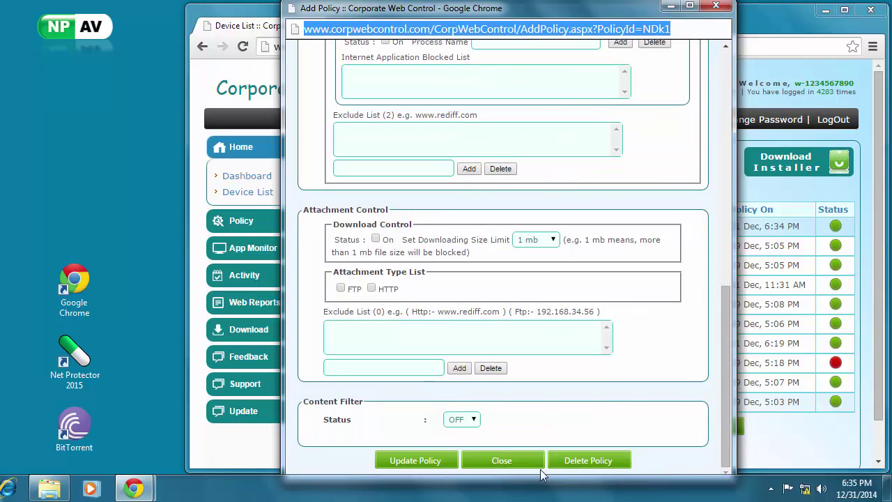
click(439, 461)
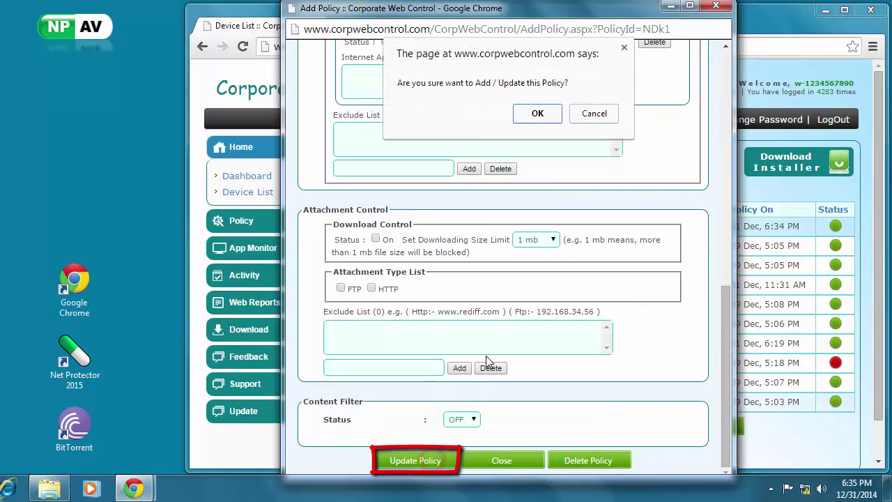
click(535, 114)
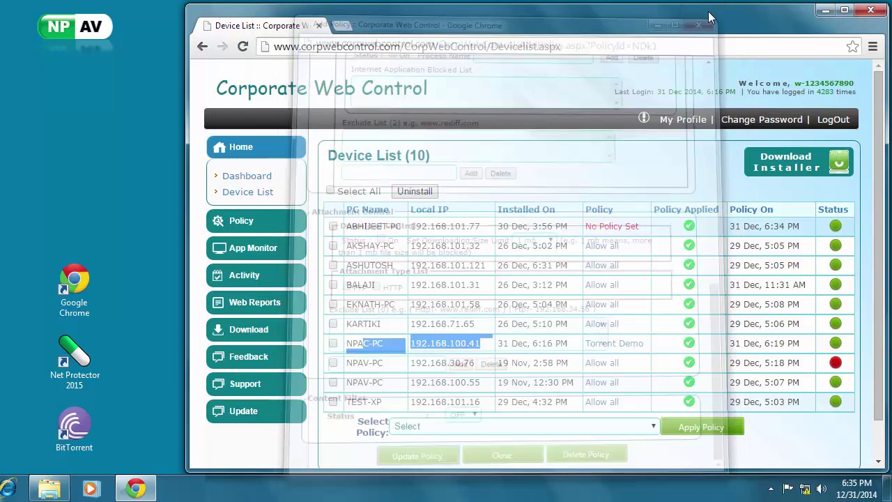
click(341, 26)
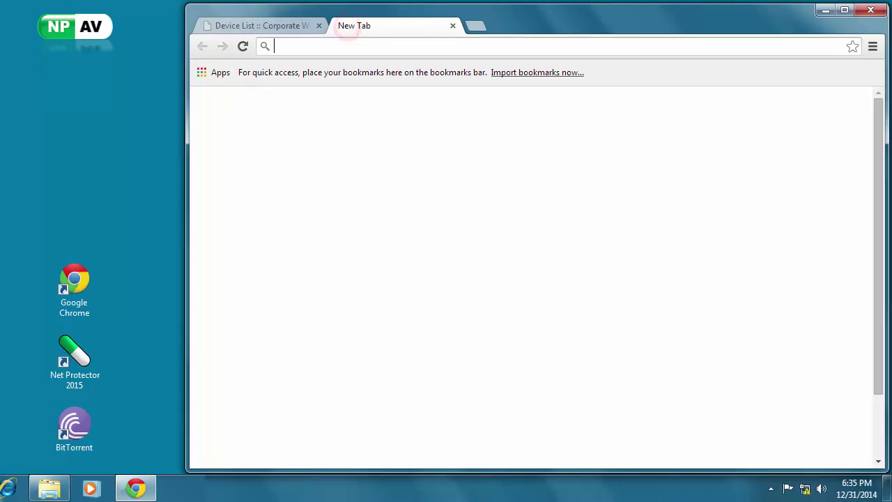
text(www.)
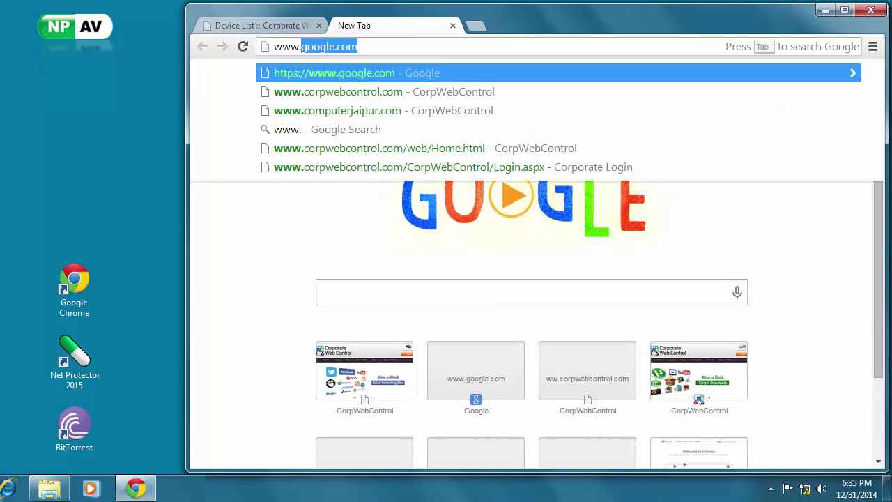
text(google.com)
key(Return)
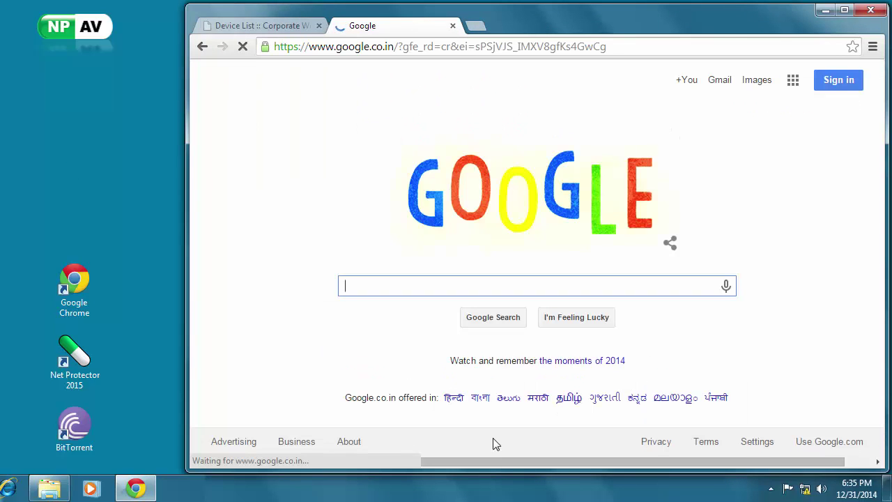
click(349, 285)
text(free)
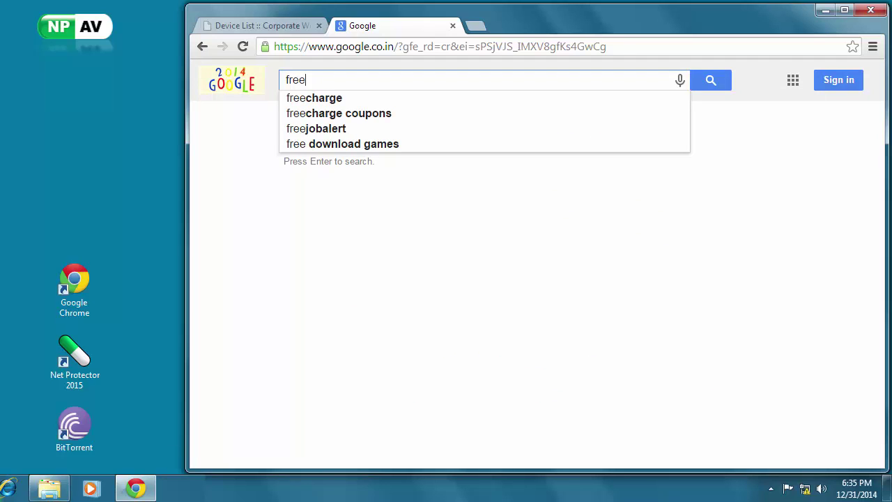
text(movie)
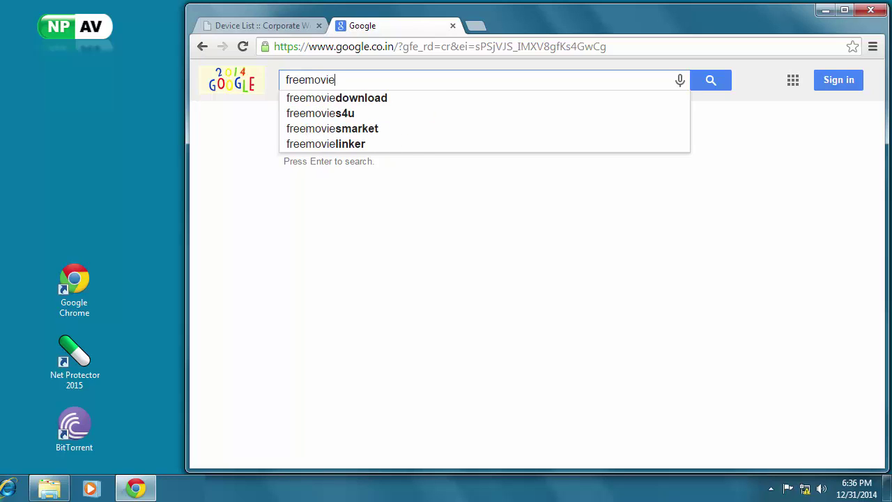
text(torrents)
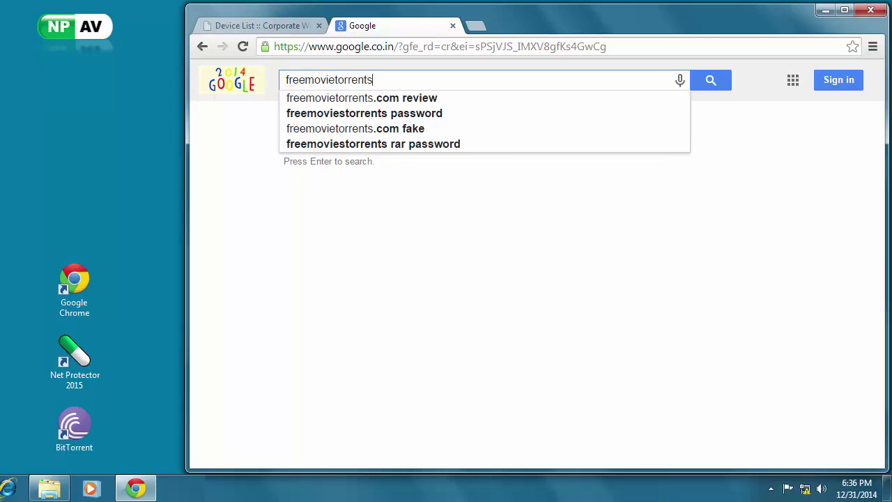
key(Return)
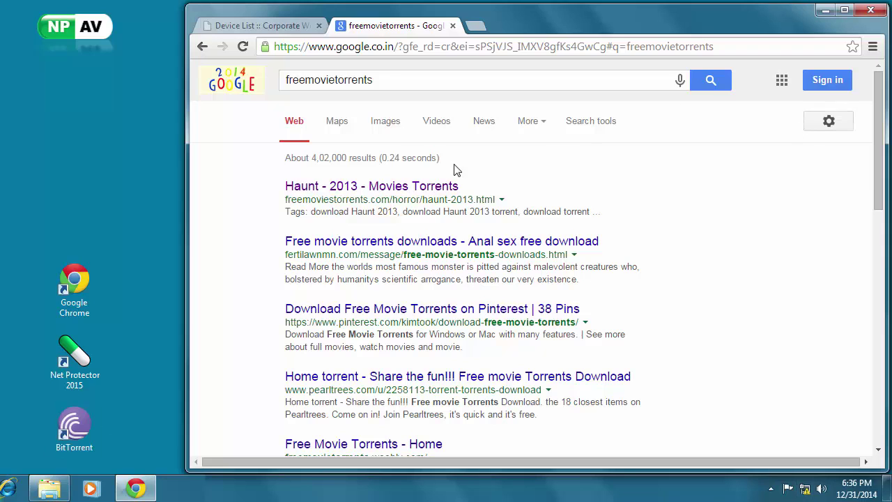
Open the Haunt - 2013 movie torrents result and try downloading its .torrent file.
click(377, 187)
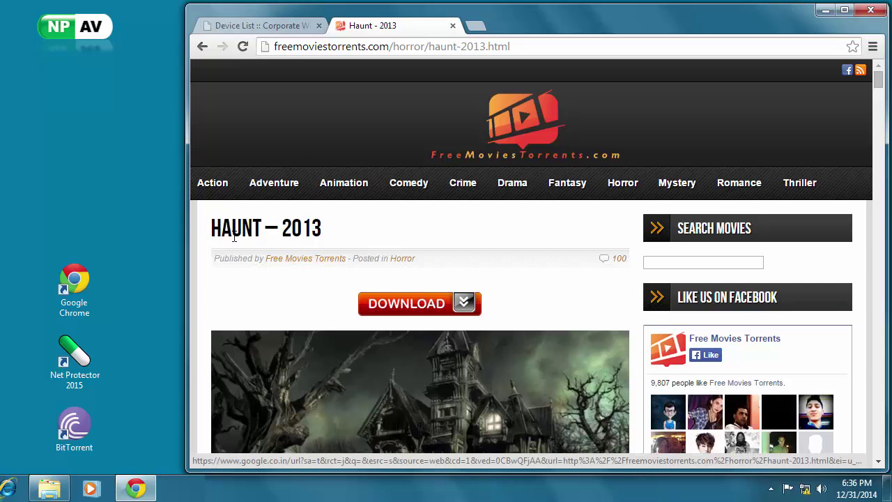
drag(211, 230, 324, 230)
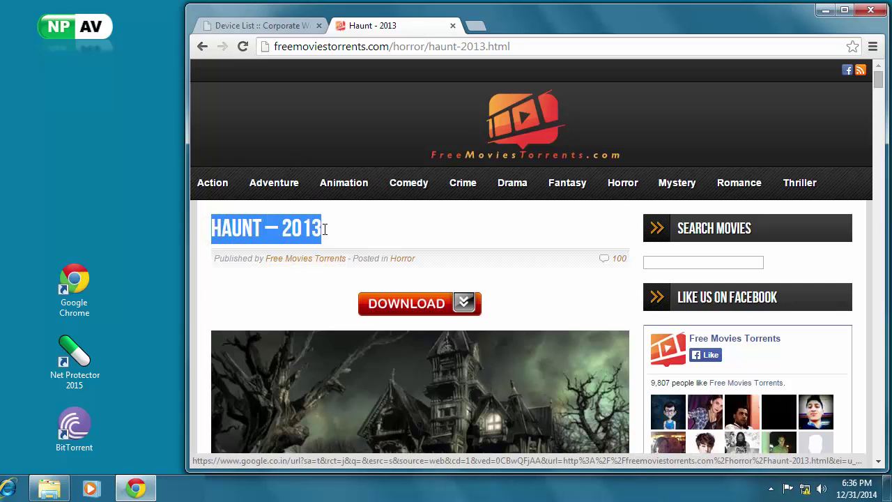
scroll(397, 236, down, 1)
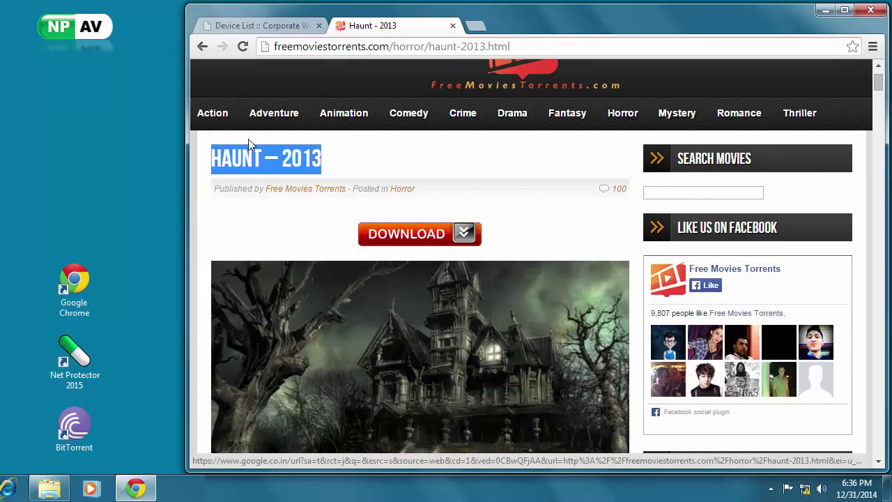
scroll(432, 321, down, 1)
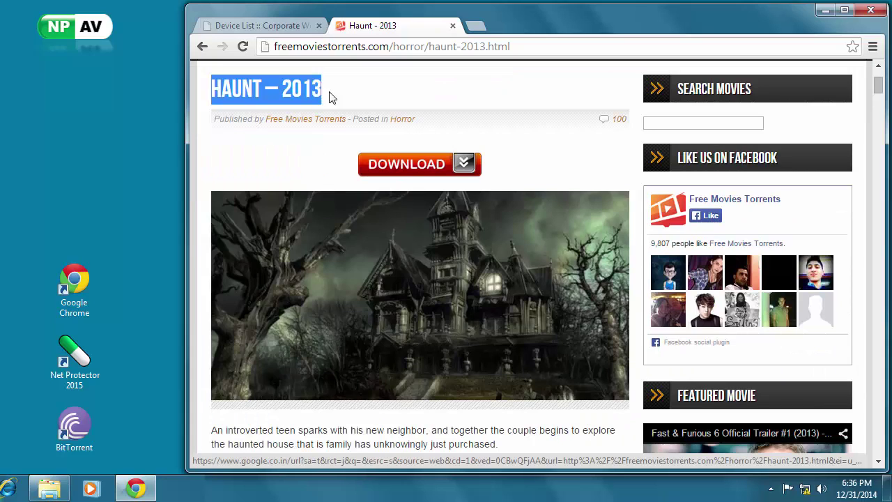
scroll(448, 296, down, 2)
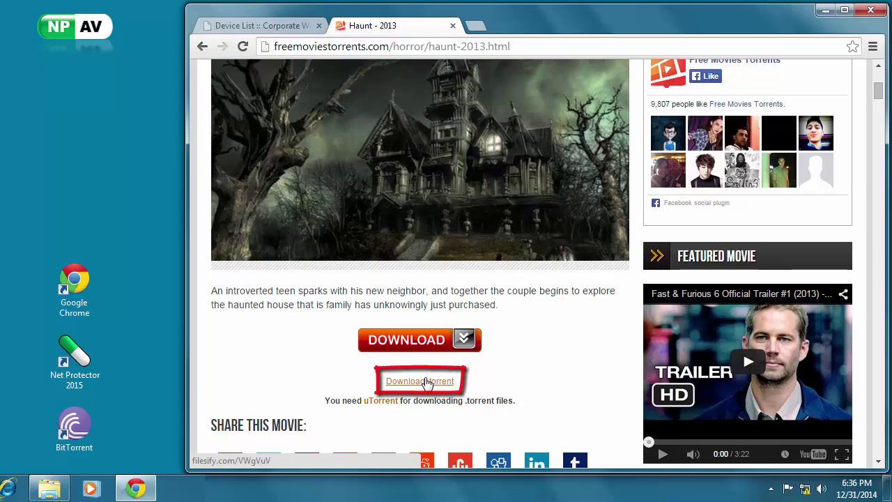
click(426, 383)
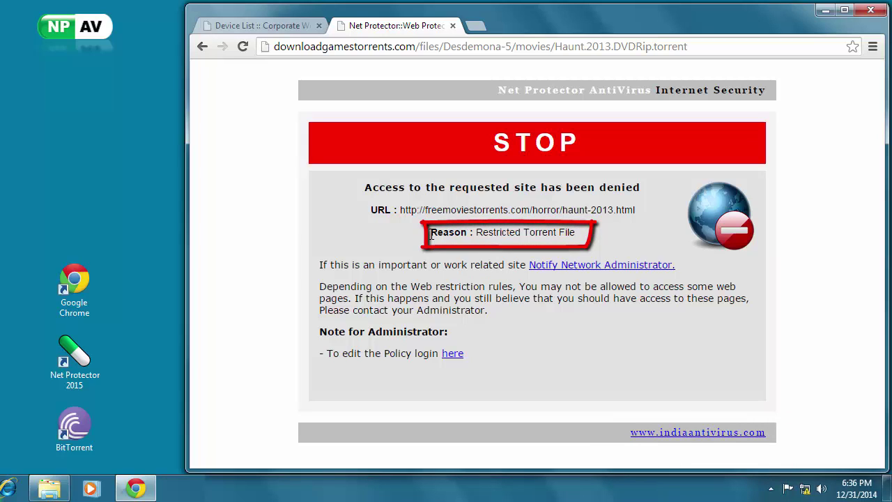
Note the Restricted Torrent File block reason, then retry via the movie's main DOWNLOAD button.
drag(431, 236, 580, 234)
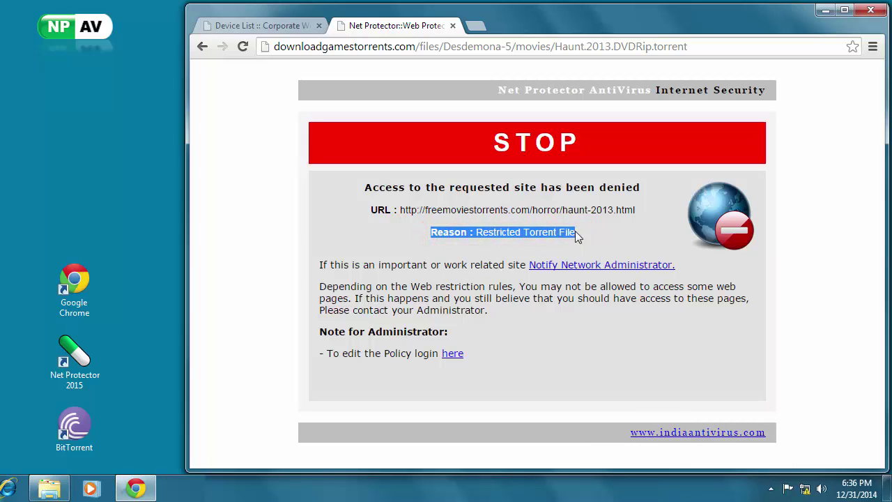
click(203, 46)
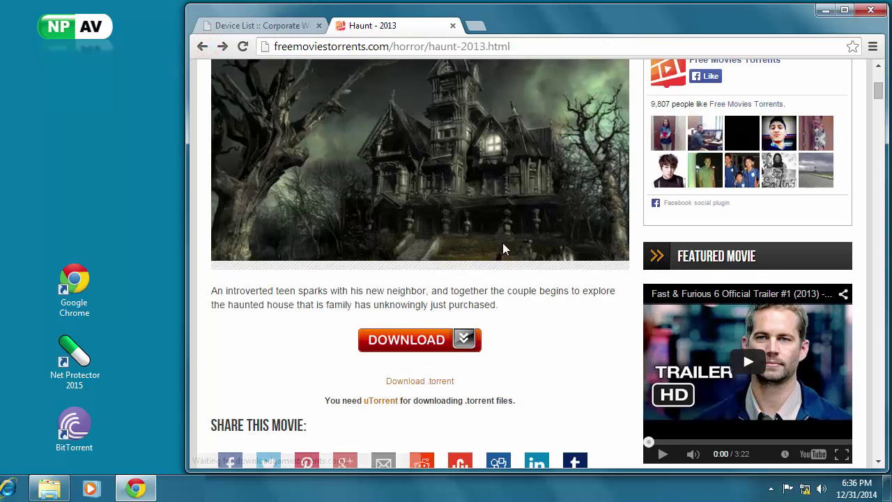
scroll(471, 288, up, 2)
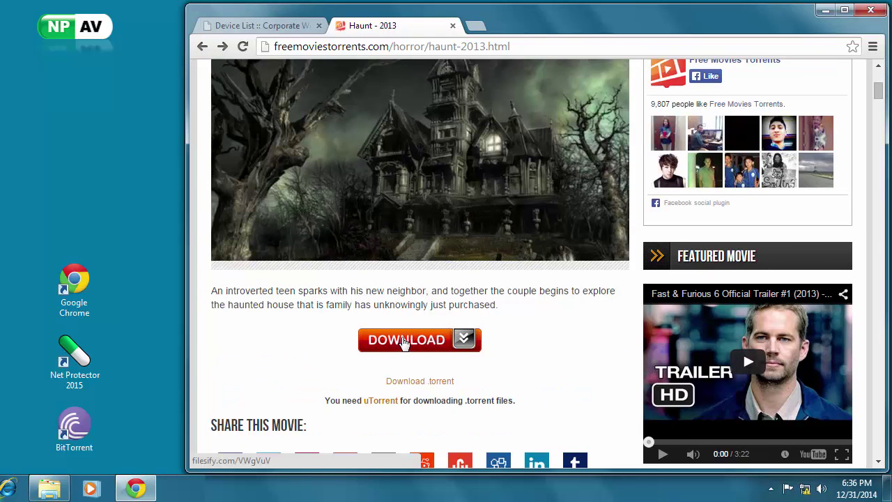
click(415, 340)
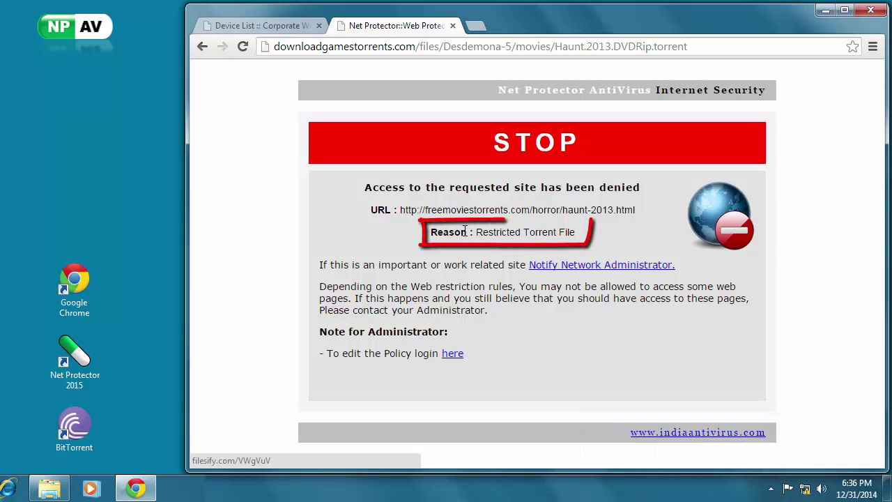
drag(430, 232, 579, 236)
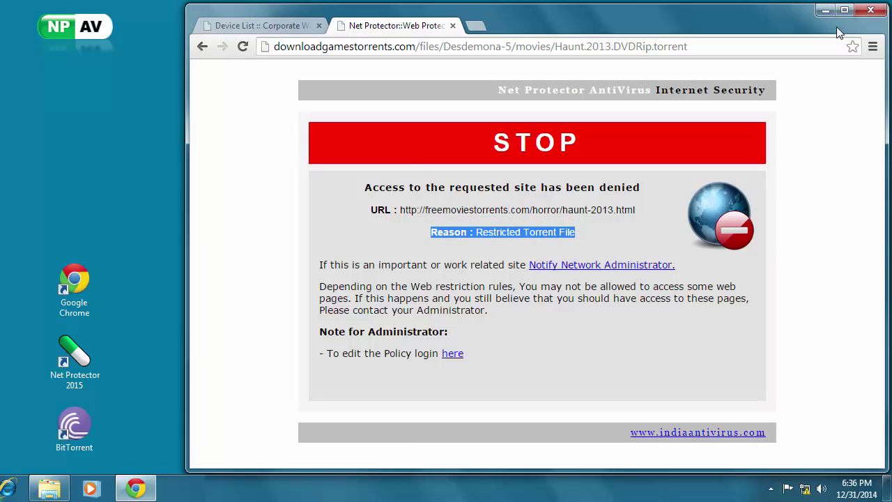
Try opening the kickass.to playlist torrent from the Torrents folder.
click(48, 488)
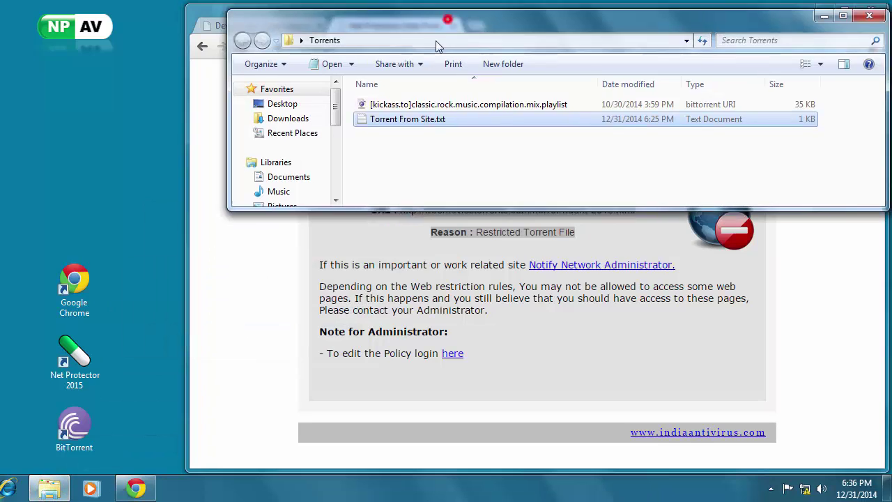
drag(444, 26, 414, 167)
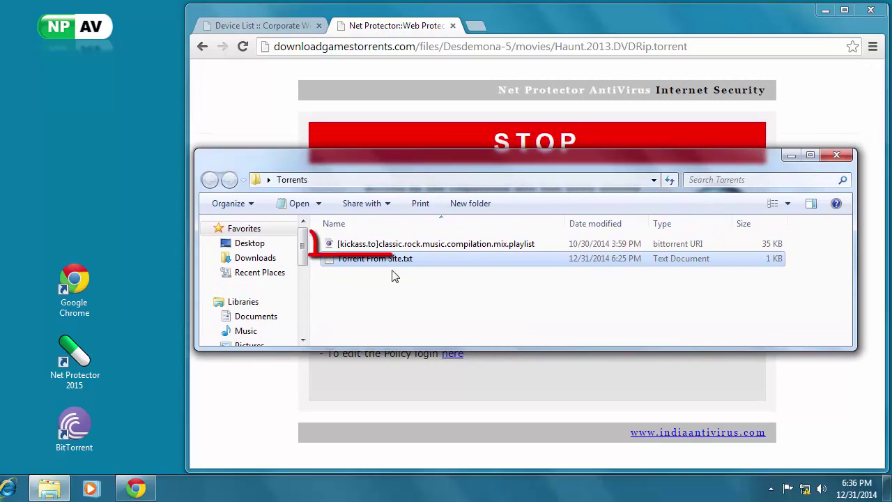
click(393, 244)
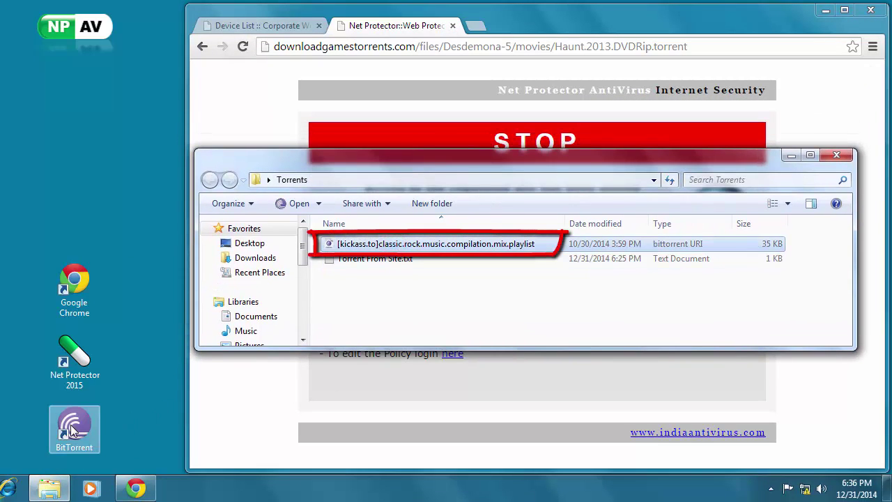
click(71, 425)
click(475, 276)
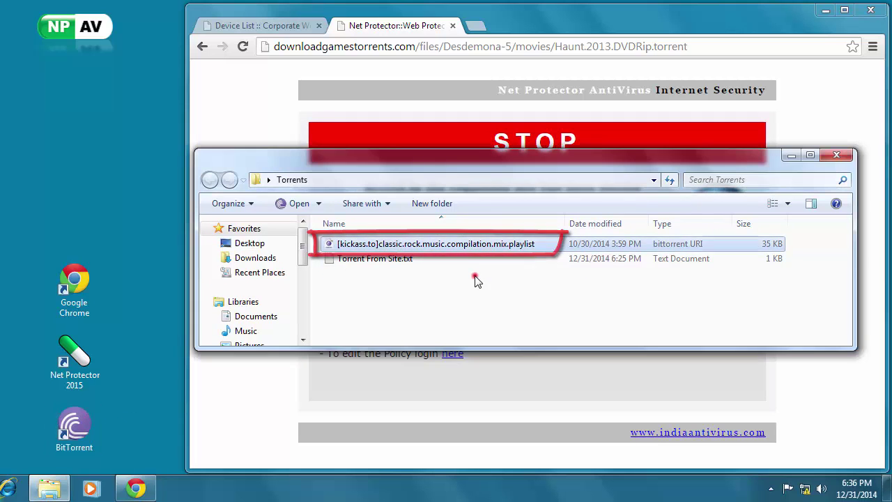
double_click(410, 246)
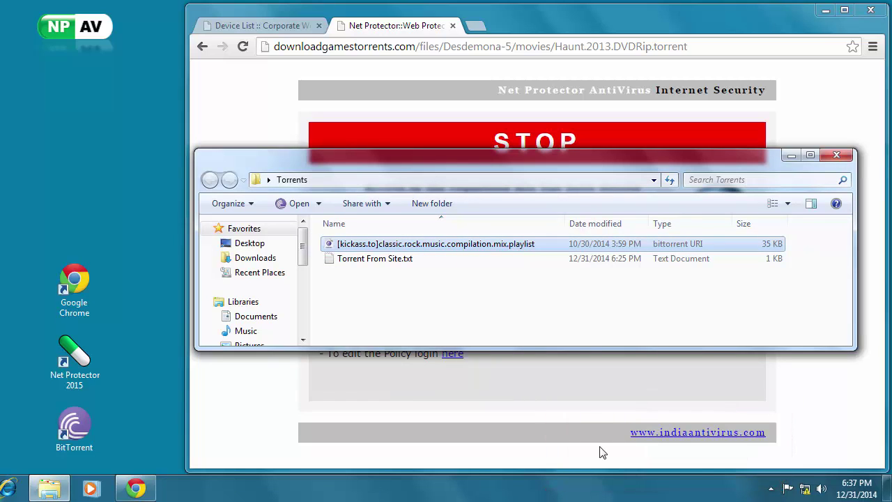
Try launching BitTorrent from the desktop and dismiss the bittorrent.exe blocked notification.
double_click(73, 426)
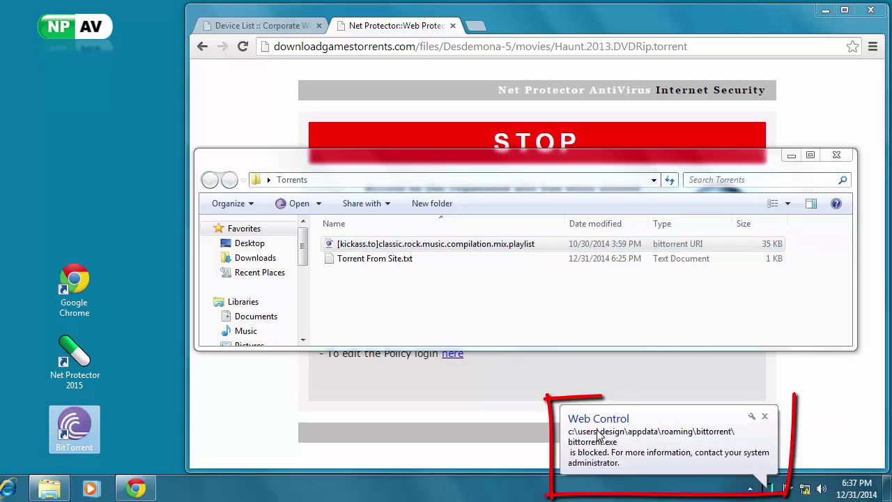
click(637, 459)
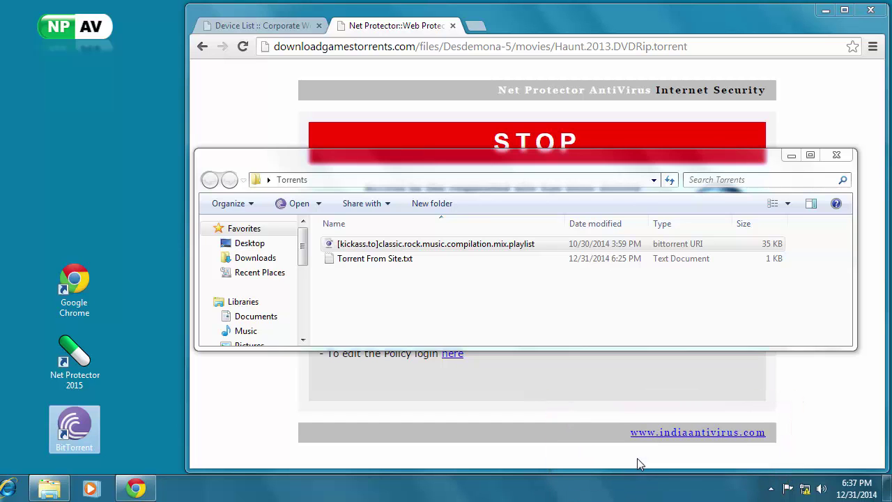
click(483, 297)
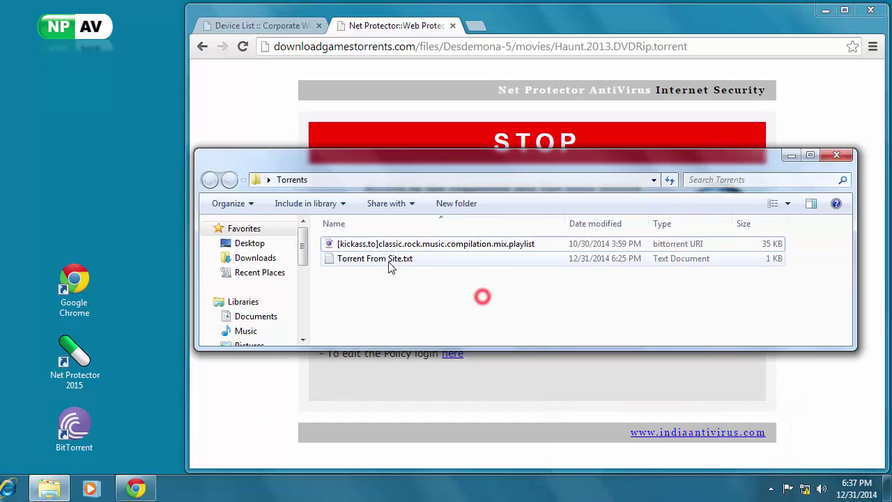
Copy the freemoviestorrents.com torrent URL from Torrent From Site.txt, then start a blank Chrome tab.
double_click(387, 261)
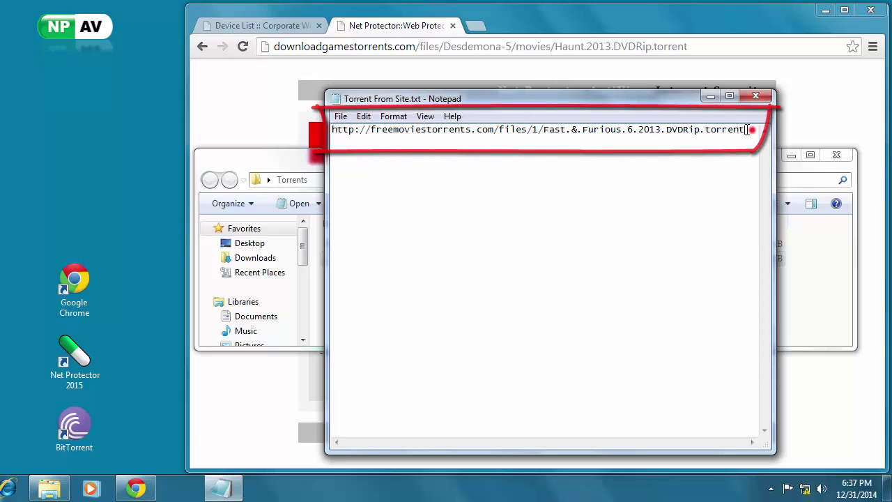
mouse_move(751, 131)
mouse_down()
mouse_move(354, 108)
mouse_move(371, 131)
mouse_up()
right_click(388, 135)
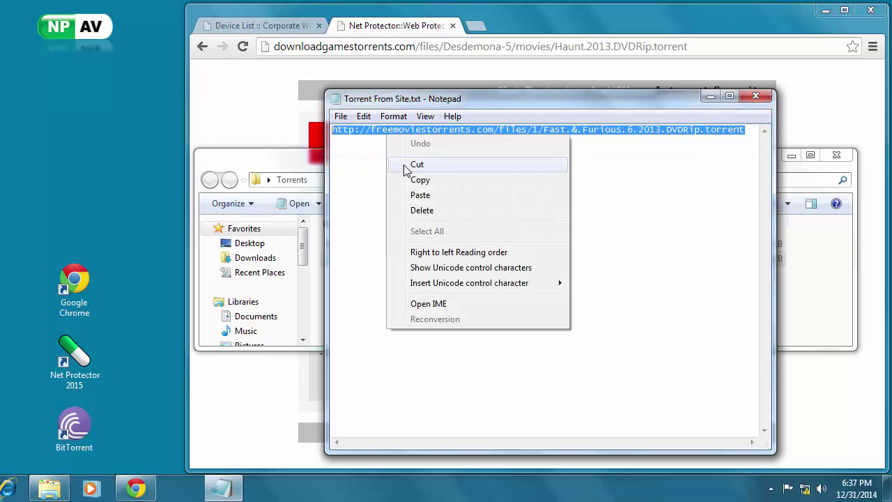
click(416, 181)
click(474, 25)
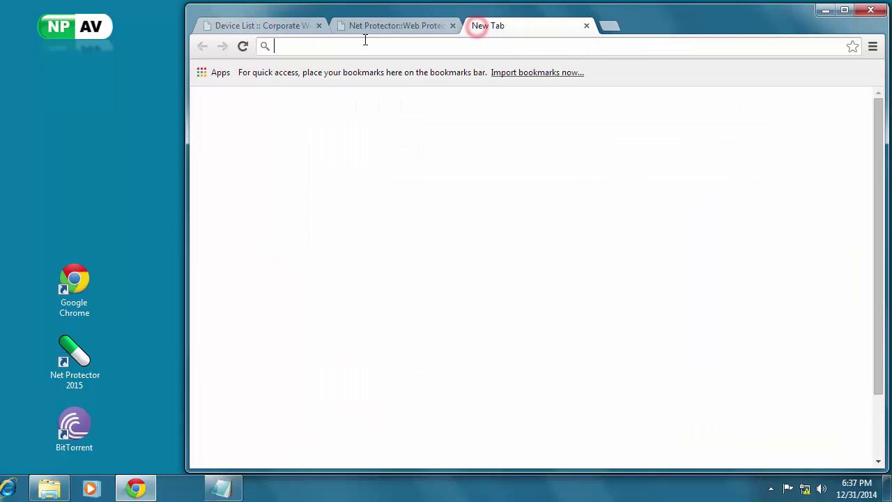
Load the pasted Fast.&.Furious torrent URL twice, confirming the Restricted Torrent File block.
right_click(328, 48)
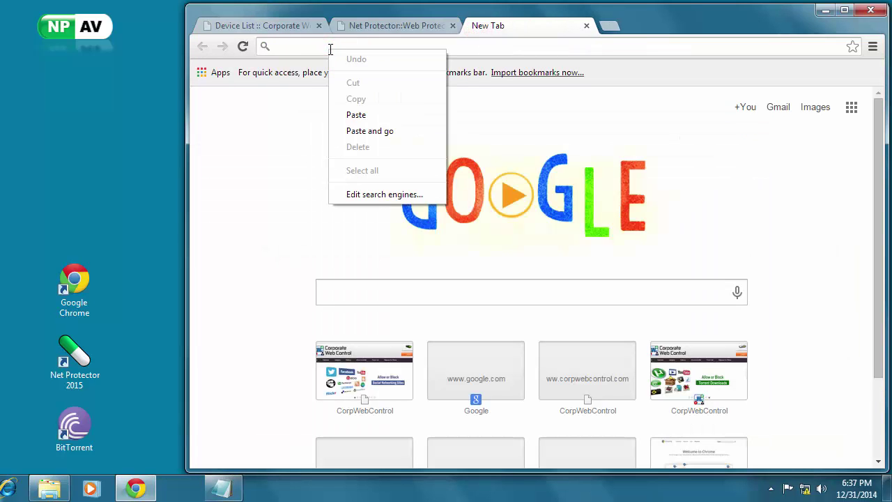
click(356, 114)
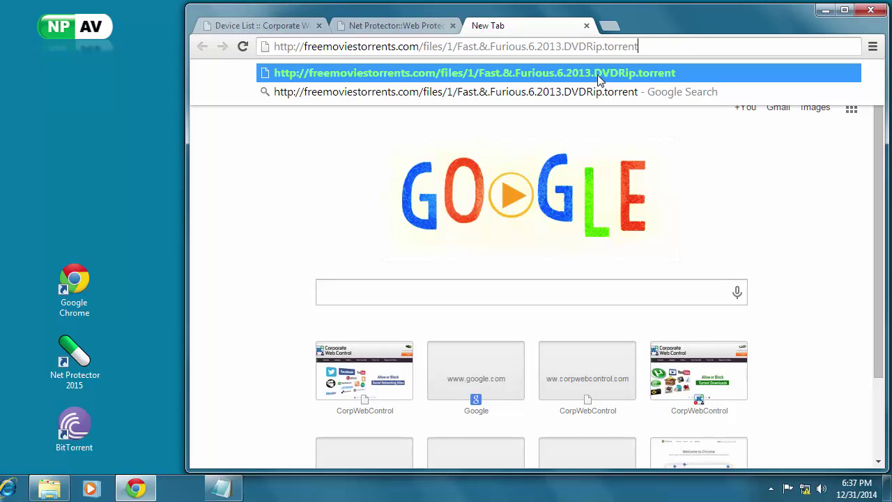
click(598, 74)
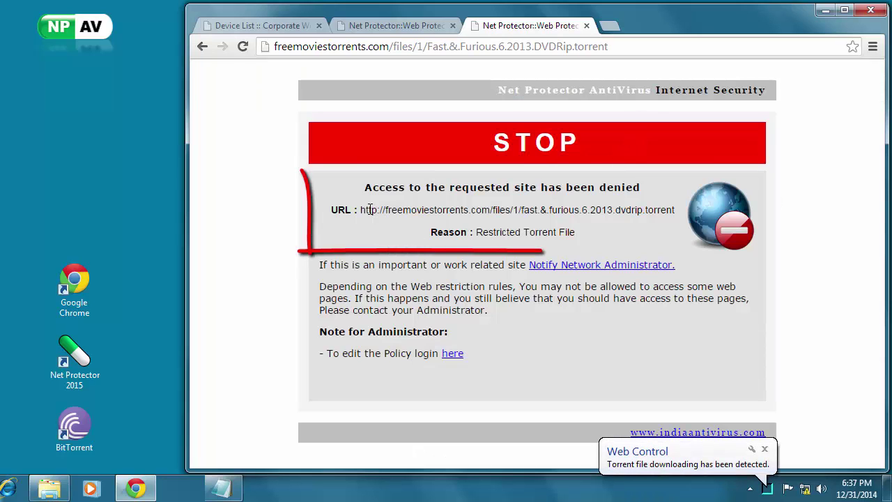
drag(370, 210, 666, 204)
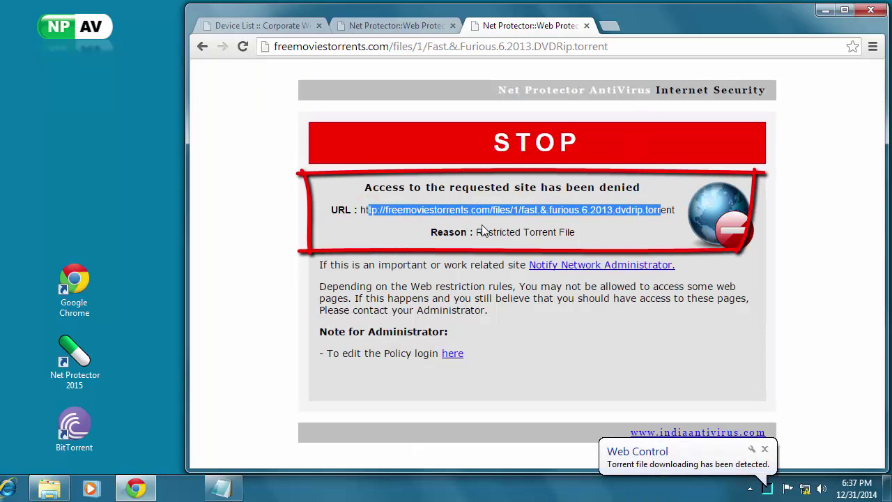
drag(476, 232, 571, 232)
click(687, 468)
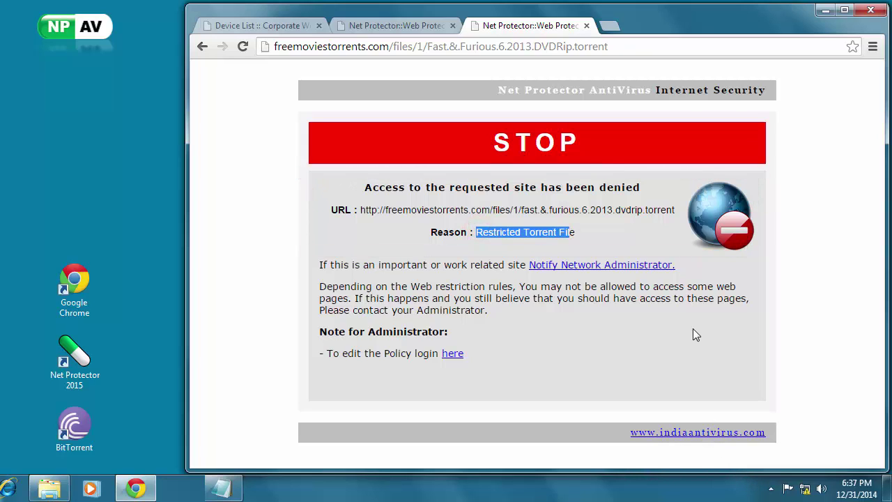
click(617, 46)
click(637, 43)
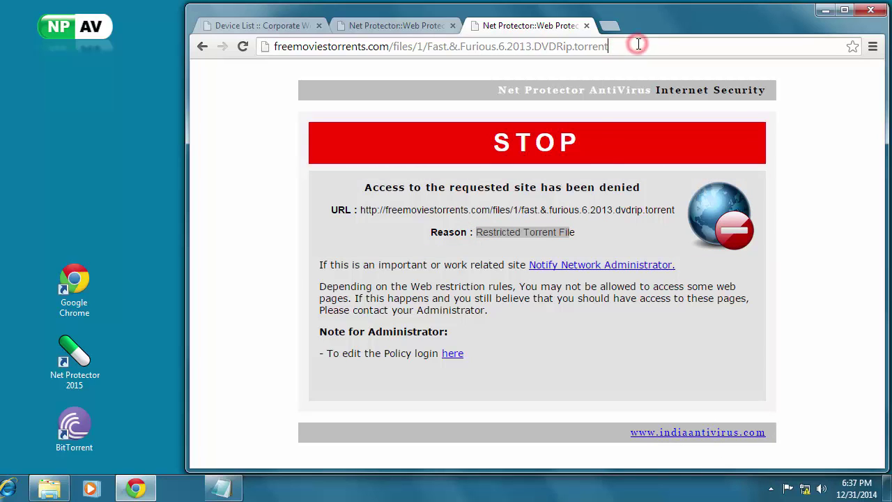
key(Return)
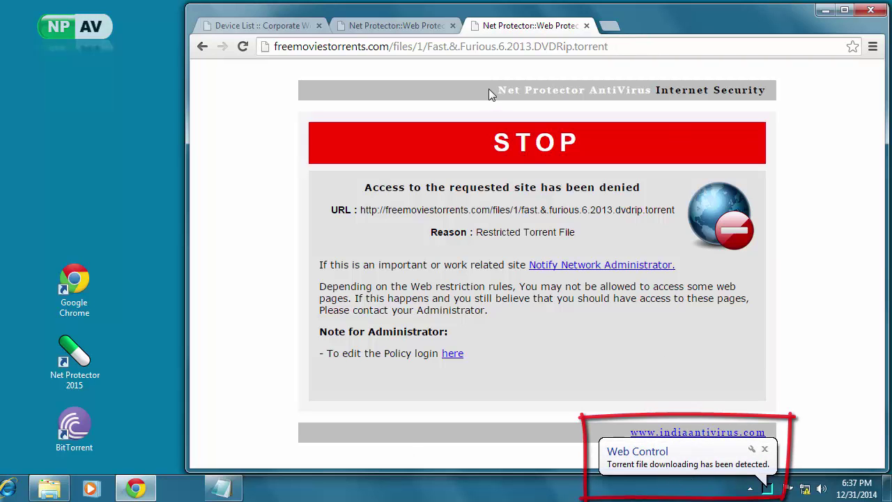
Return to the Corporate Web Control tab and go back to the Device List.
click(403, 25)
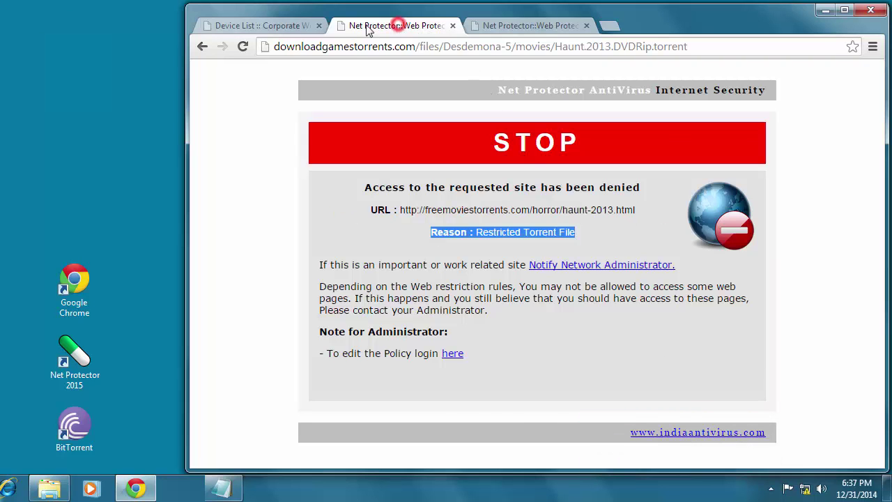
click(267, 25)
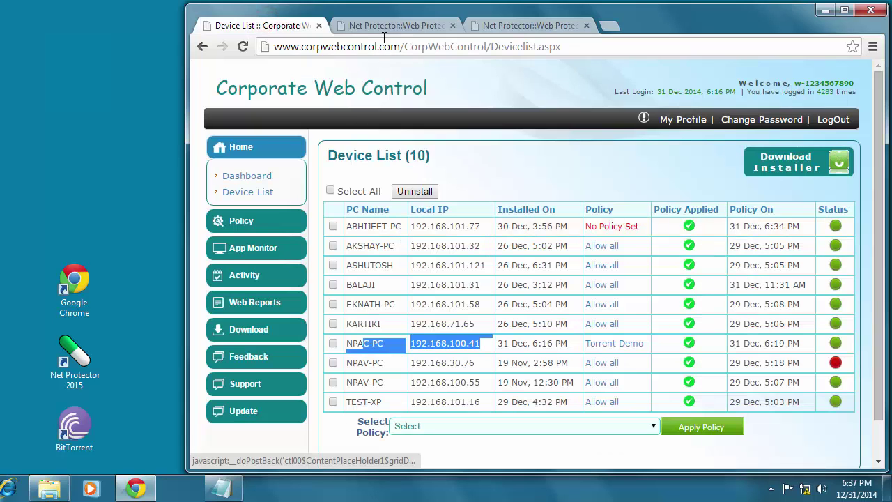
click(205, 51)
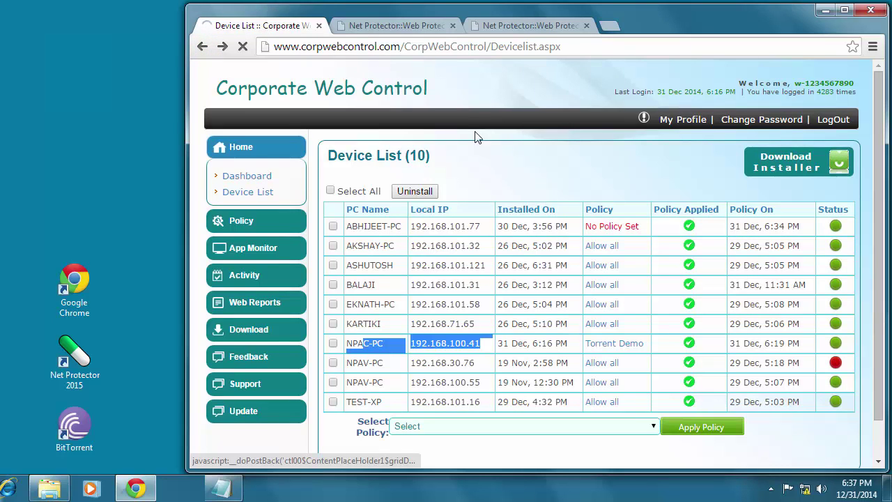